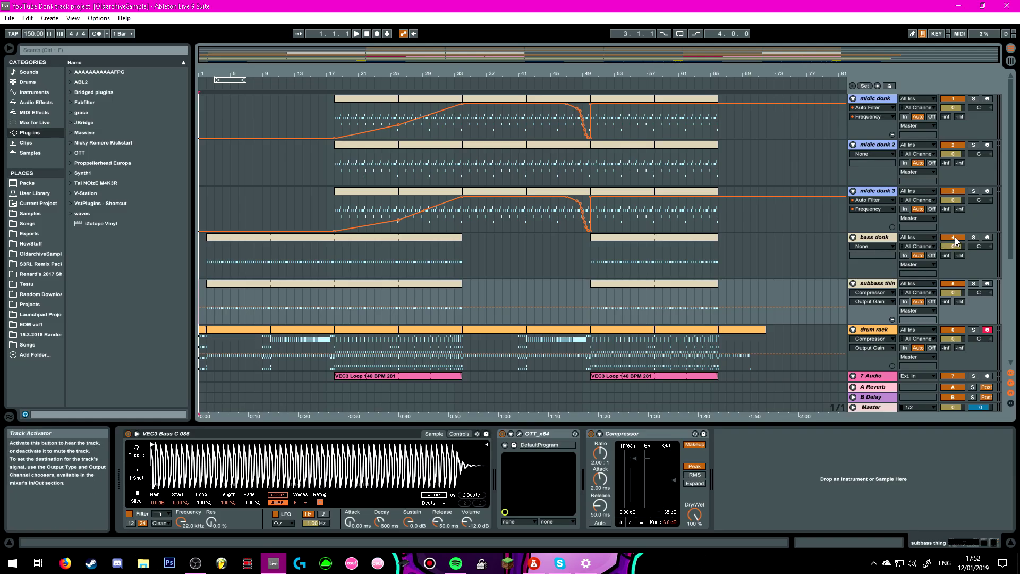
Fold the midic donk tracks and review the OTT compressor settings on the bass donk and subbass tracks
{"action": "scroll", "coordinate": [869, 165], "scroll_direction": "down", "scroll_amount": 3}
{"action": "left_click", "coordinate": [853, 147]}
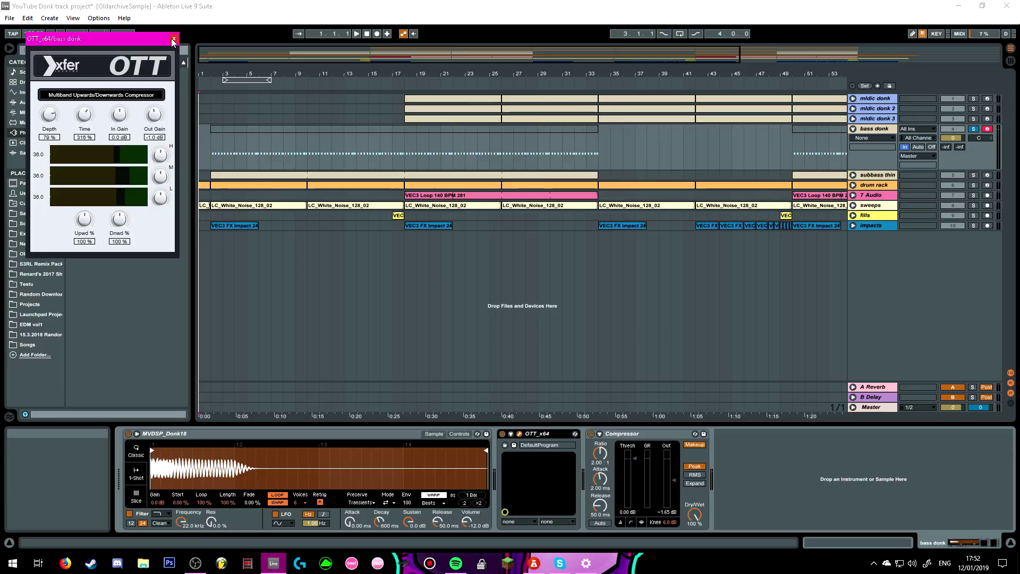
{"action": "left_click", "coordinate": [174, 40]}
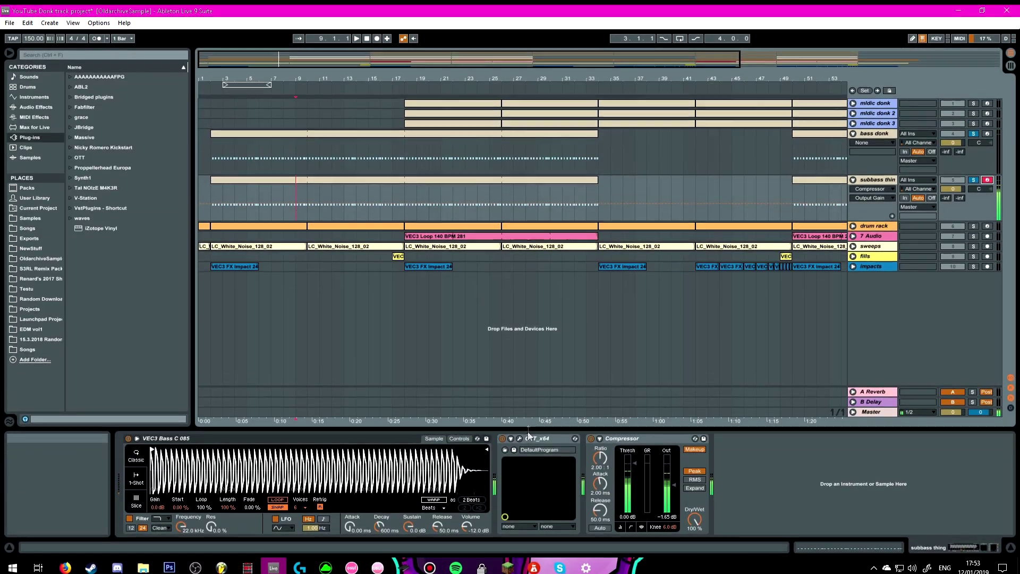
{"action": "left_click", "coordinate": [519, 438]}
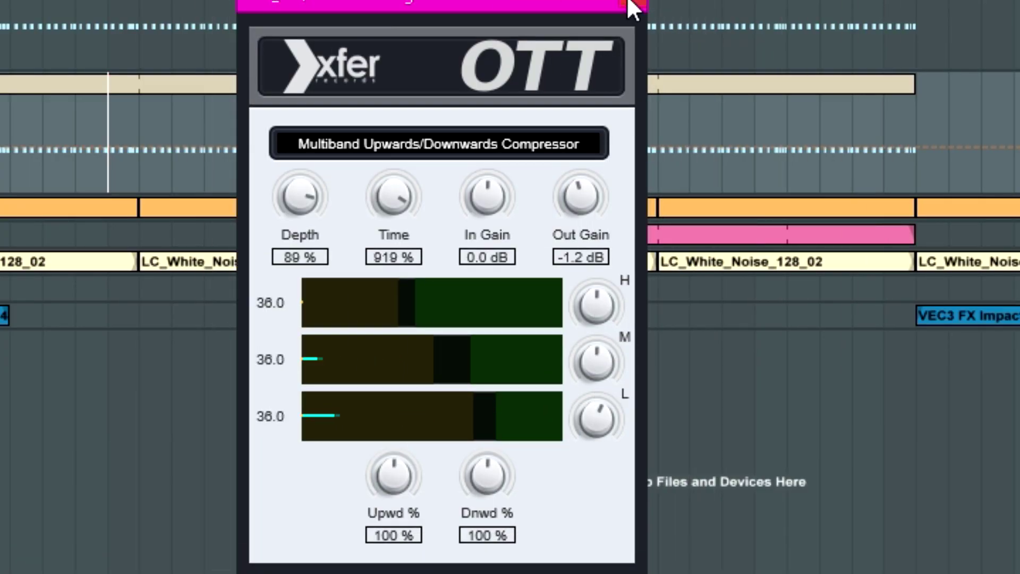
{"action": "left_click", "coordinate": [631, 4]}
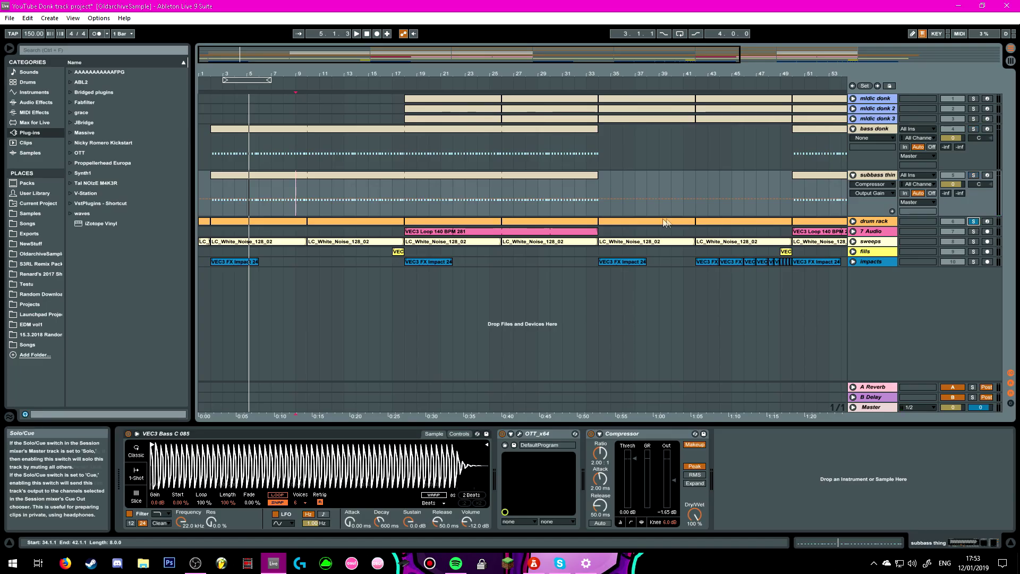
Unfold the drum rack track and audition its sample pads, including Cymbal Crash and VEC1 Cymbals
{"action": "left_click", "coordinate": [853, 221]}
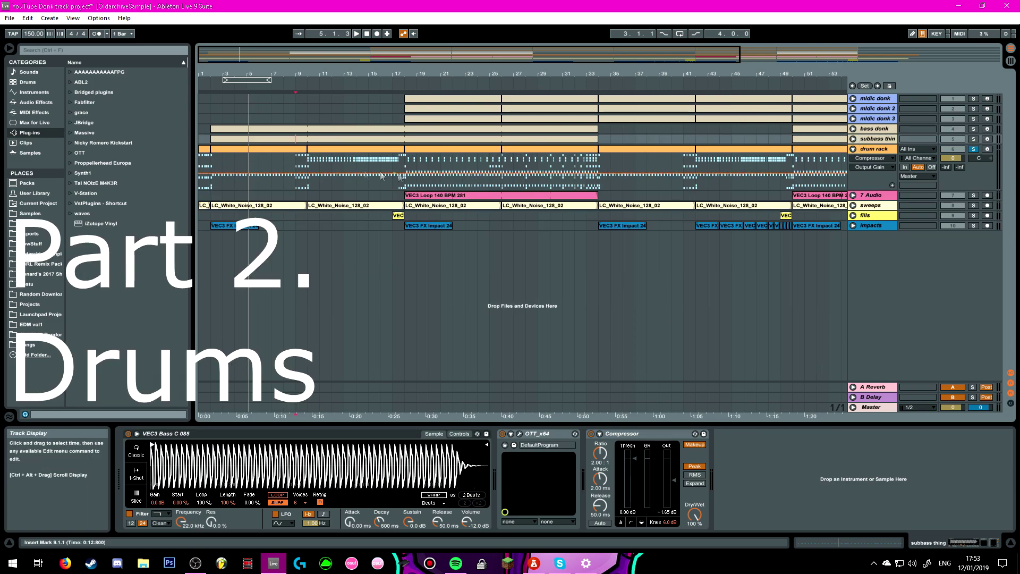
{"action": "left_click", "coordinate": [271, 163]}
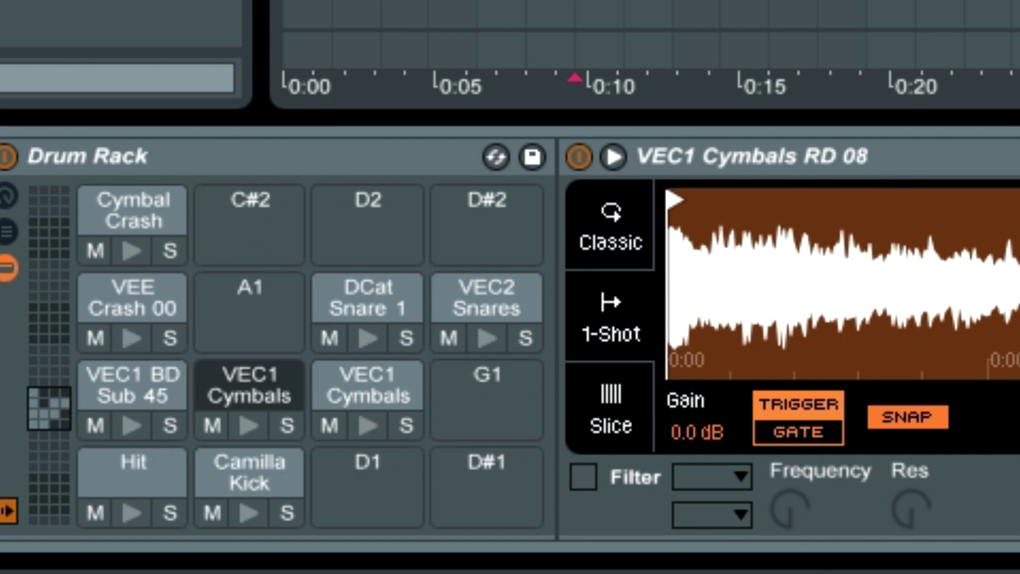
{"action": "left_click", "coordinate": [119, 249]}
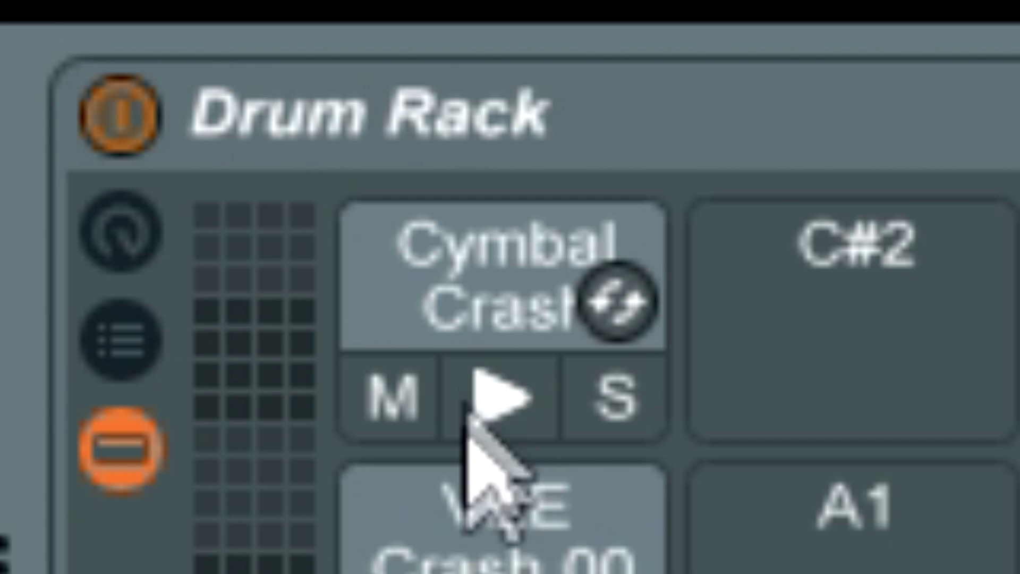
{"action": "left_click", "coordinate": [492, 573]}
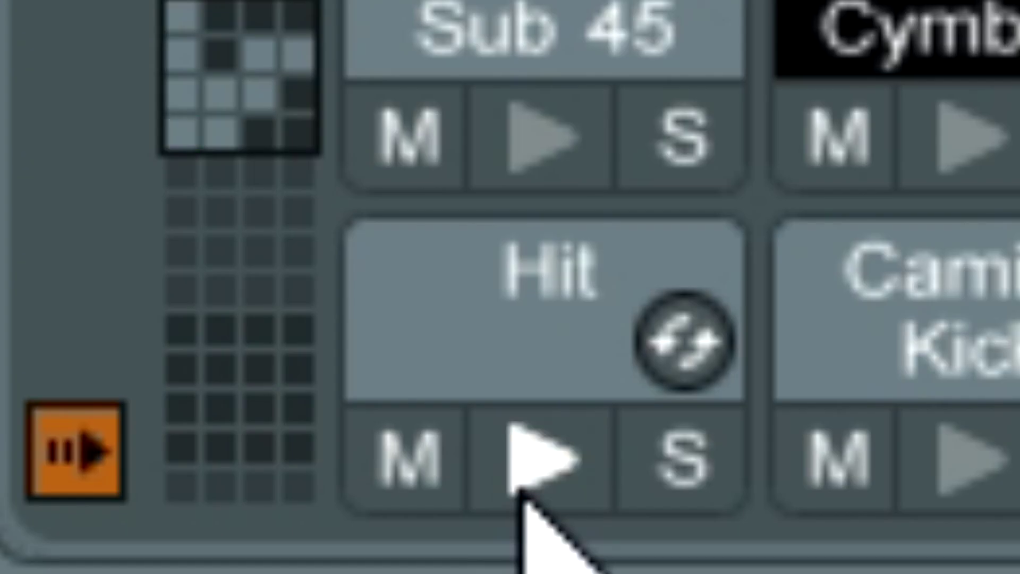
{"action": "left_click", "coordinate": [982, 146]}
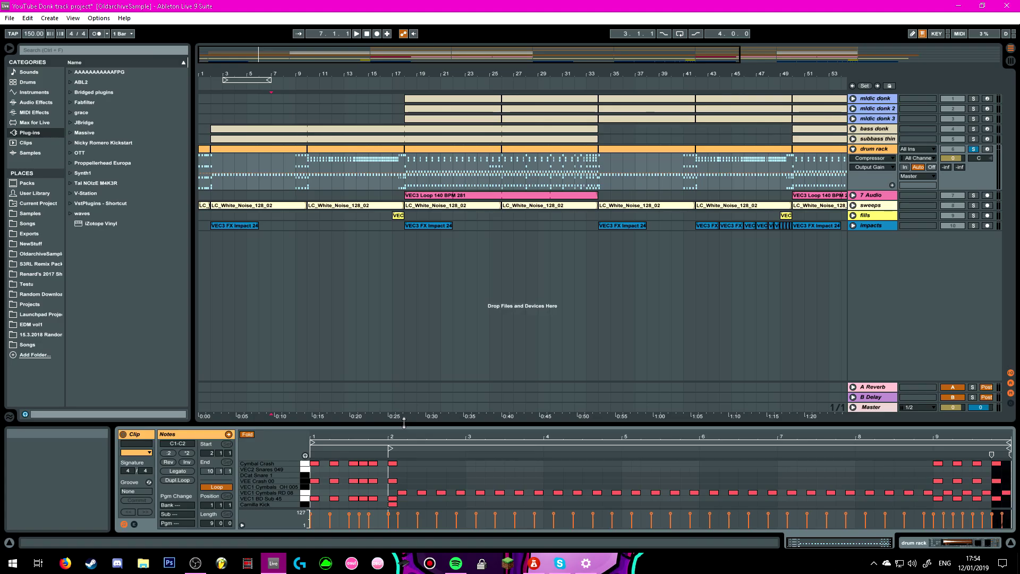
Enlarge the MIDI note editor and examine the drum rack's opening clips in it, zooming in on the first bars
{"action": "left_click_drag", "start_coordinate": [367, 422], "coordinate": [366, 258]}
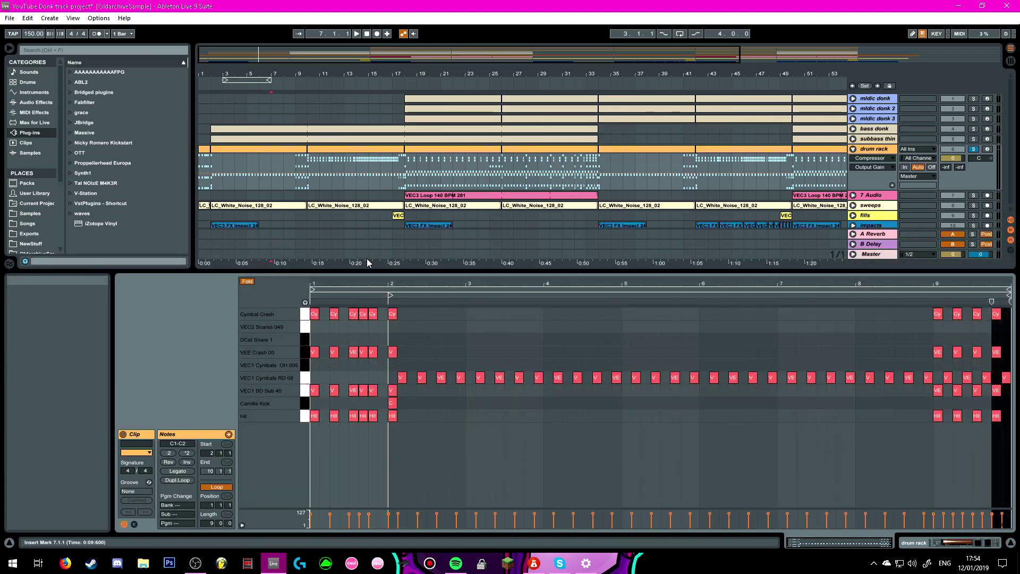
{"action": "left_click", "coordinate": [204, 149]}
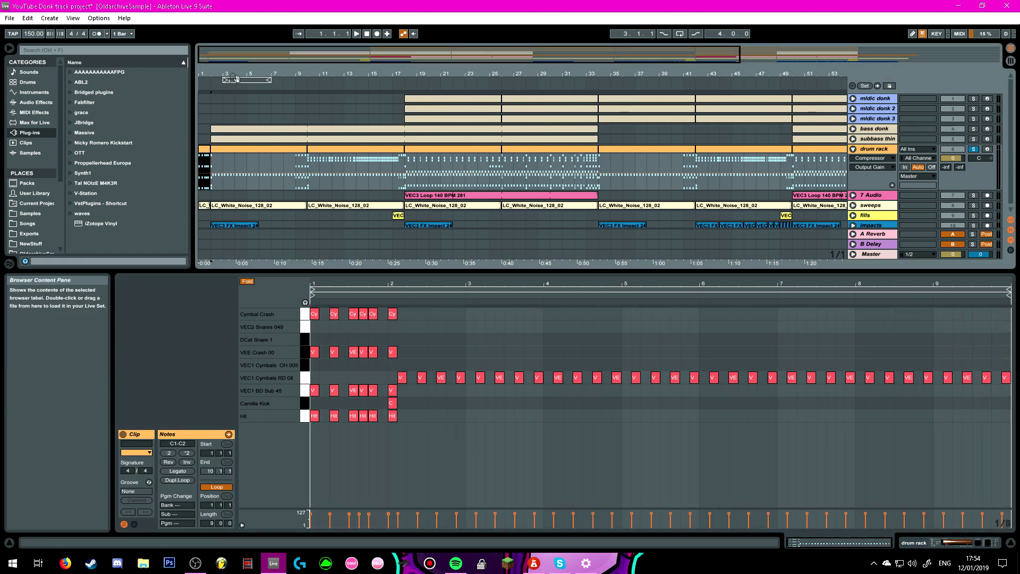
{"action": "left_click_drag", "start_coordinate": [225, 55], "coordinate": [226, 96]}
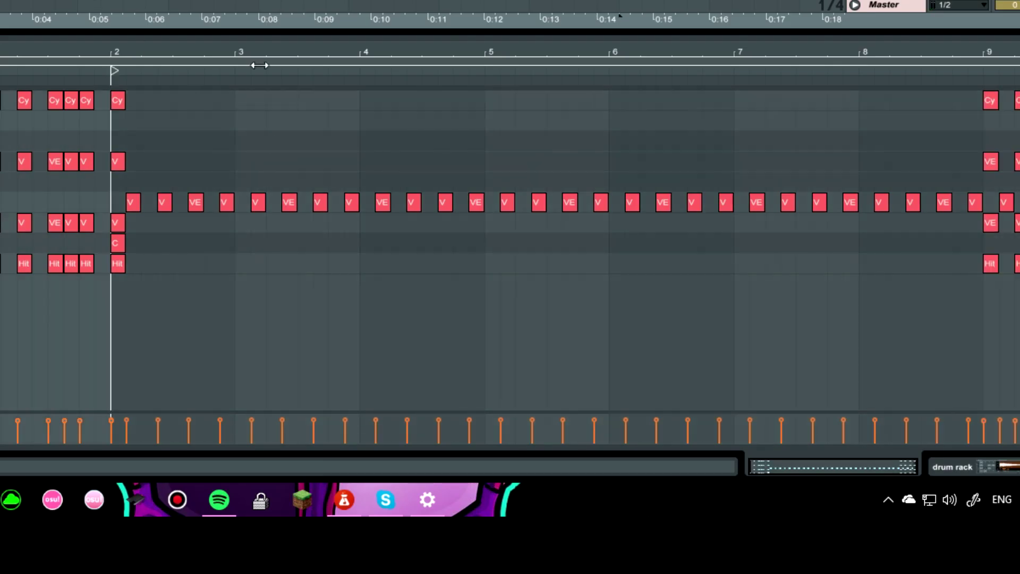
{"action": "left_click", "coordinate": [270, 65]}
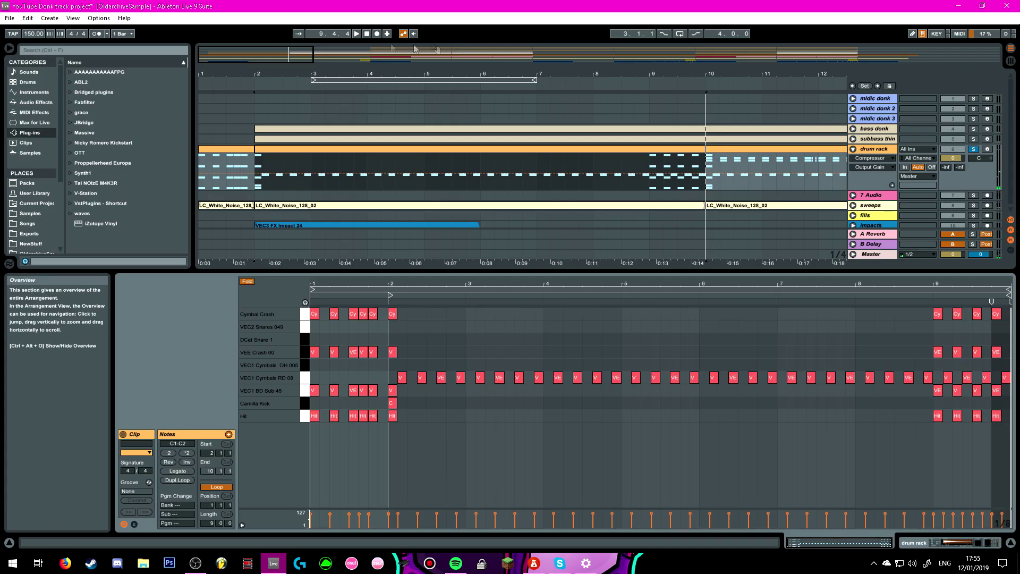
{"action": "left_click_drag", "start_coordinate": [415, 49], "coordinate": [414, 32]}
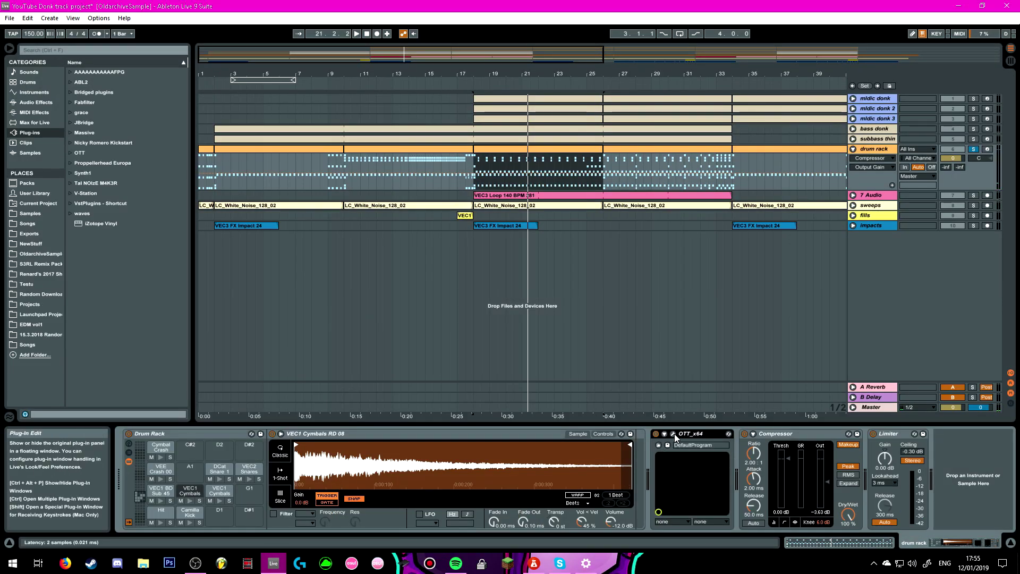
Review the OTT settings on the drum rack track, toggle the device's activation, and close its window
{"action": "left_click", "coordinate": [673, 434]}
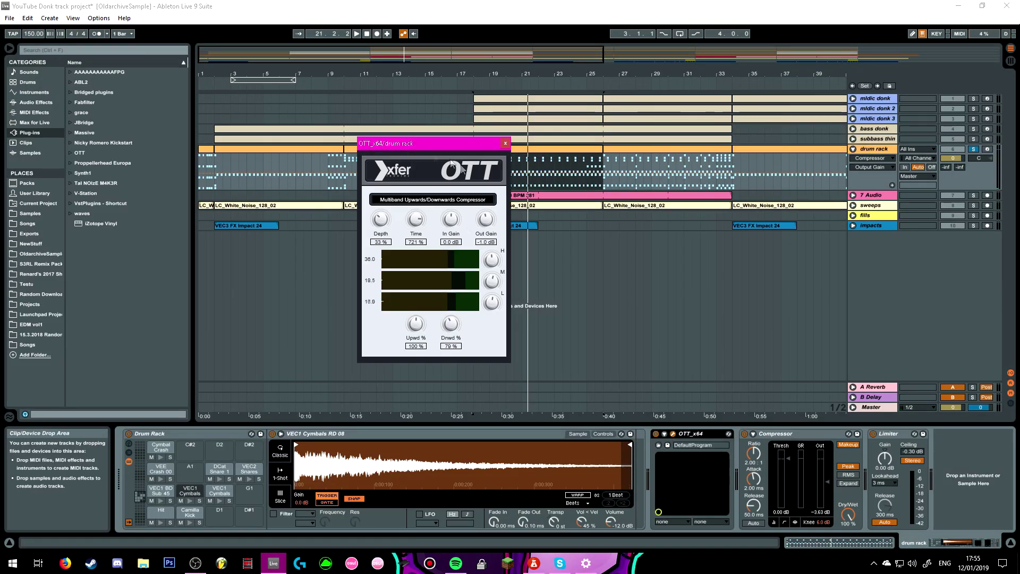
{"action": "left_click", "coordinate": [657, 433]}
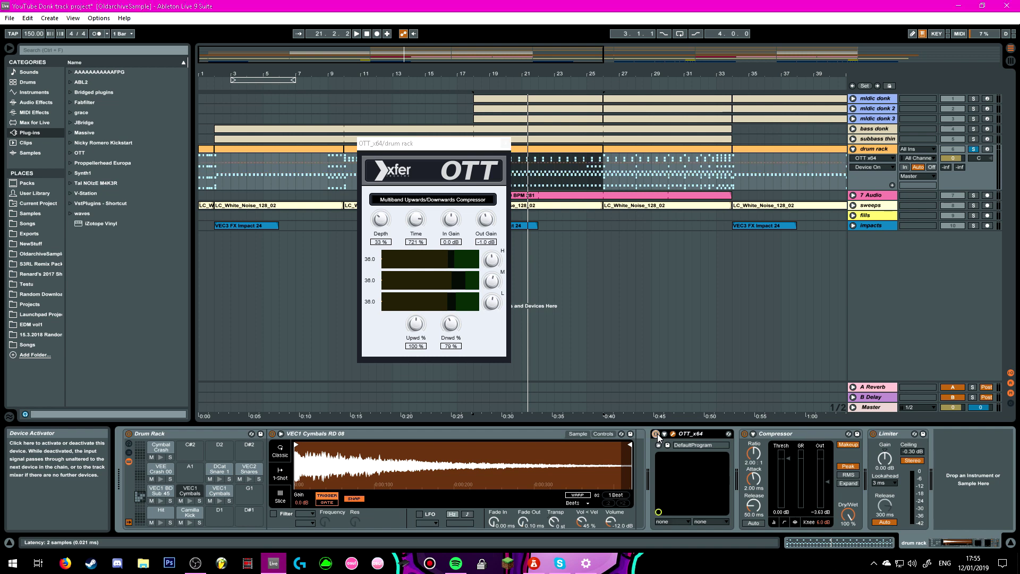
{"action": "left_click", "coordinate": [503, 142]}
Play the VEC3 loop on the 7 Audio track from bar 18 and review its Kickstart sidechain settings
{"action": "left_click", "coordinate": [472, 85]}
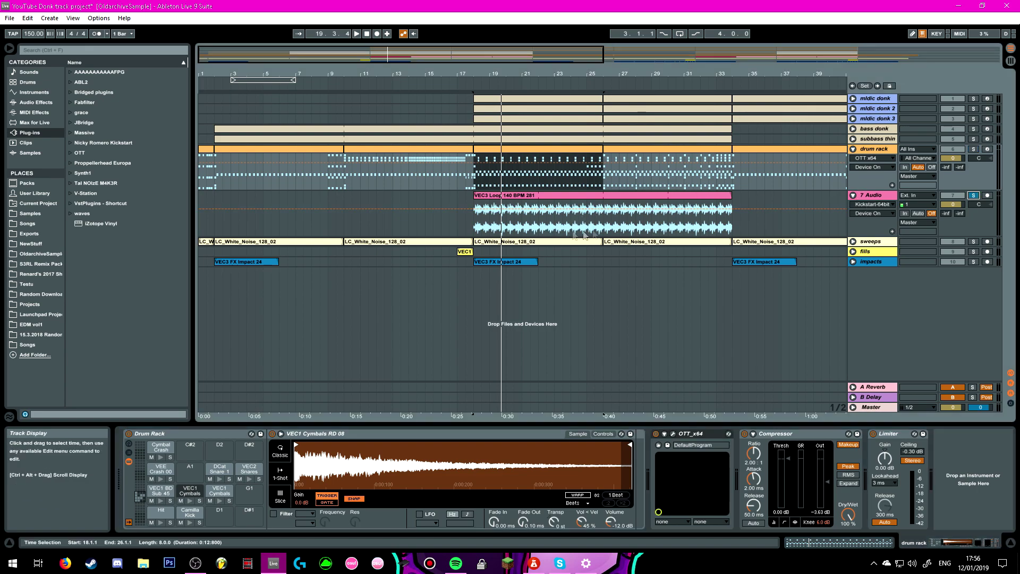
{"action": "left_click", "coordinate": [605, 233]}
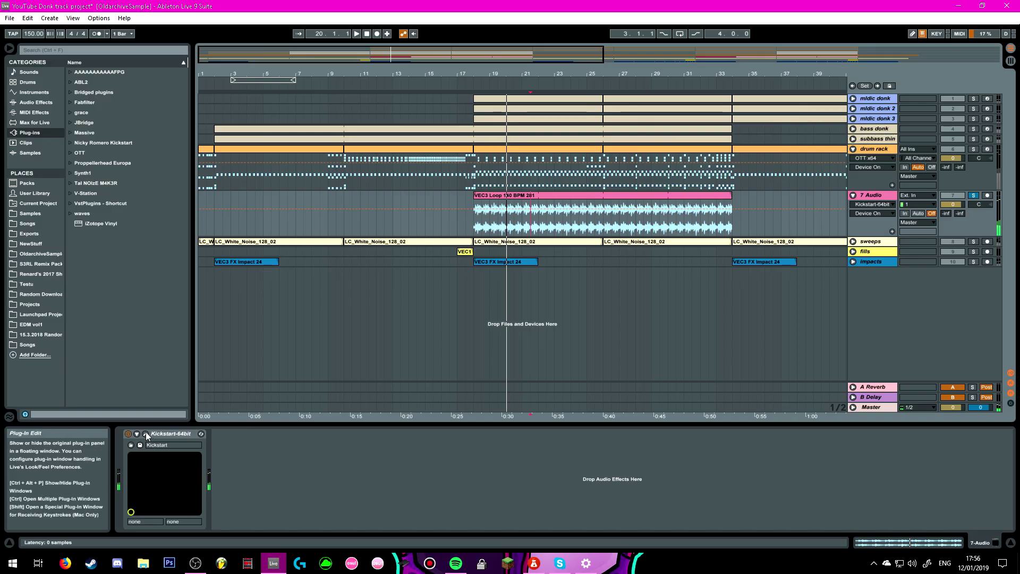
{"action": "left_click", "coordinate": [145, 433]}
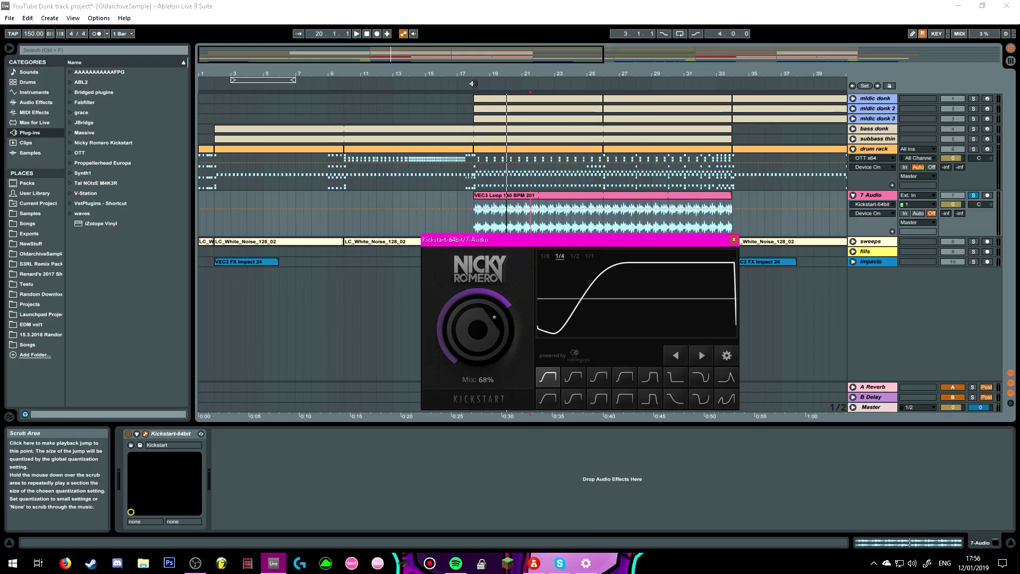
{"action": "left_click", "coordinate": [473, 84]}
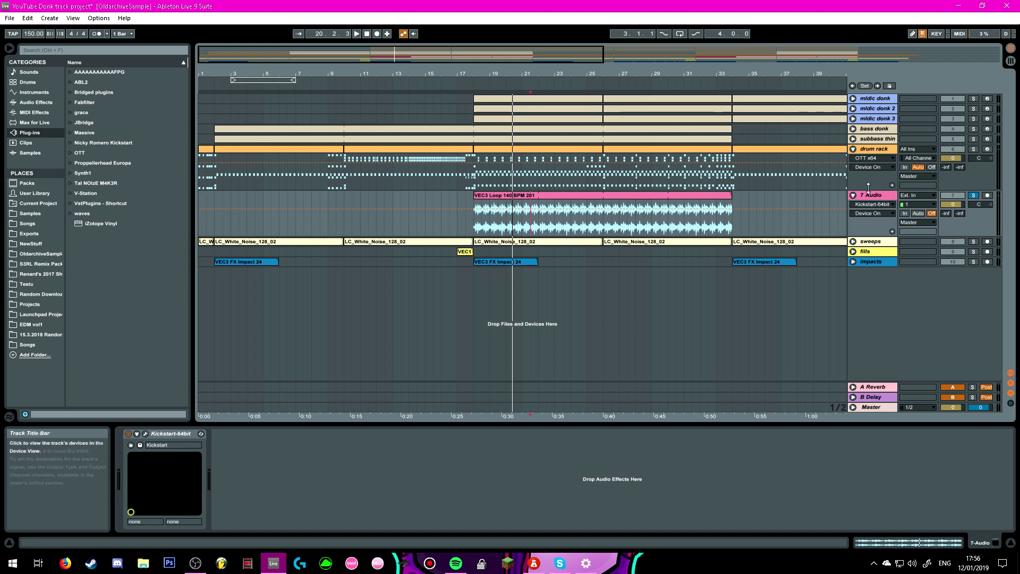
Show the whole arrangement, inspect the midic donk clips starting at bar 18, and arm the midic donk 3 track
{"action": "key", "text": "minus"}
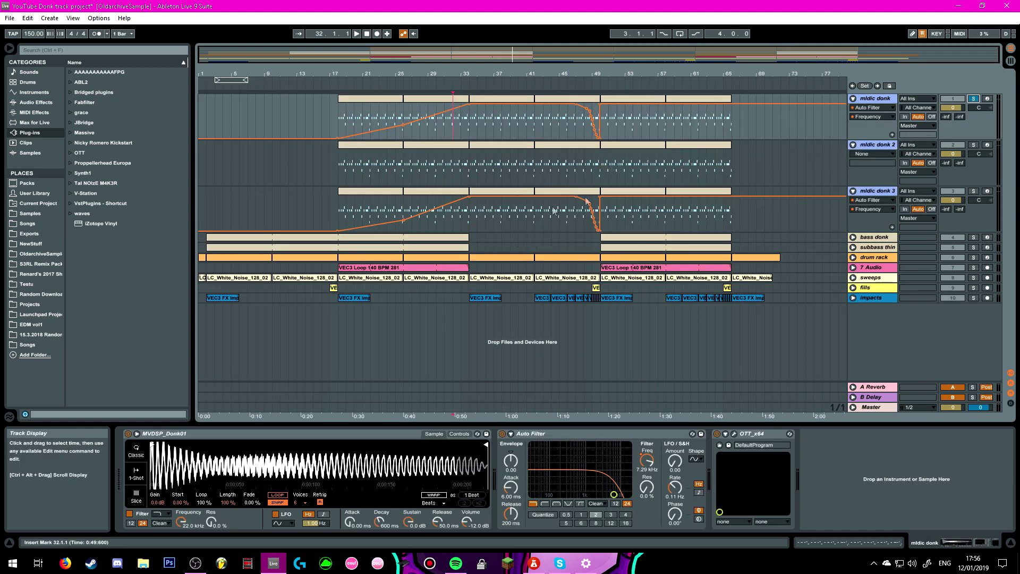
{"action": "left_click", "coordinate": [371, 98]}
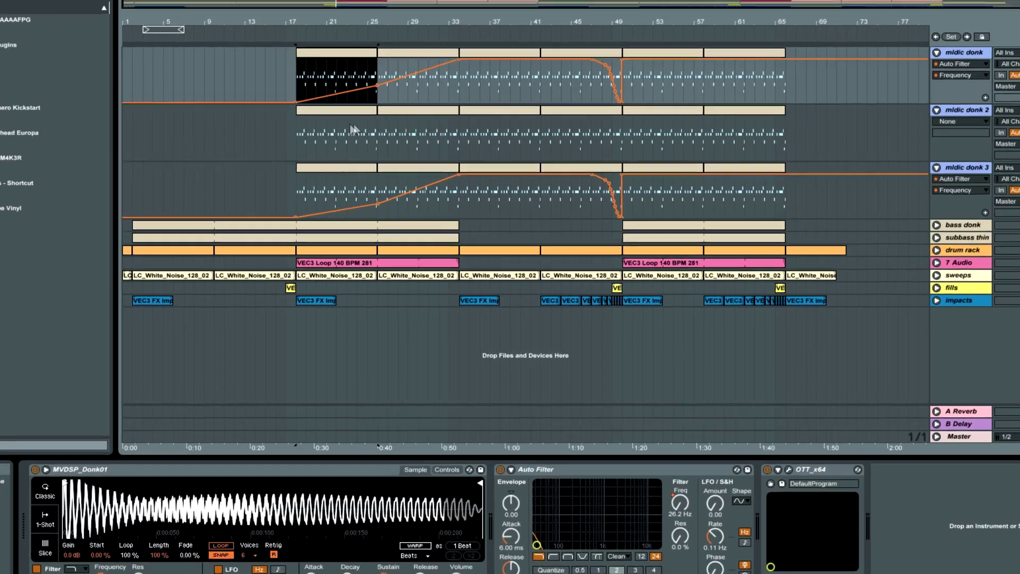
{"action": "left_click", "coordinate": [445, 128]}
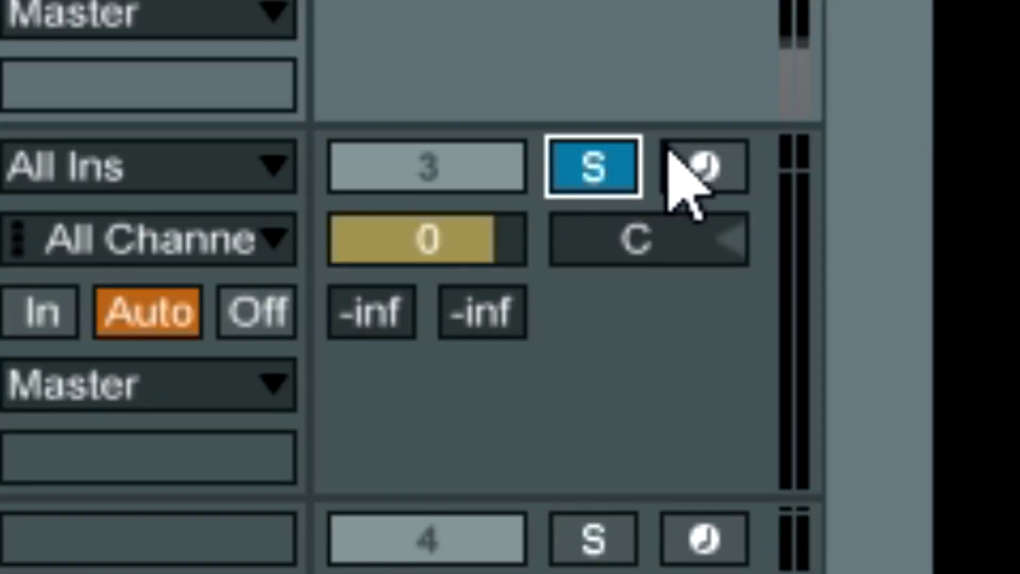
{"action": "left_click", "coordinate": [672, 154]}
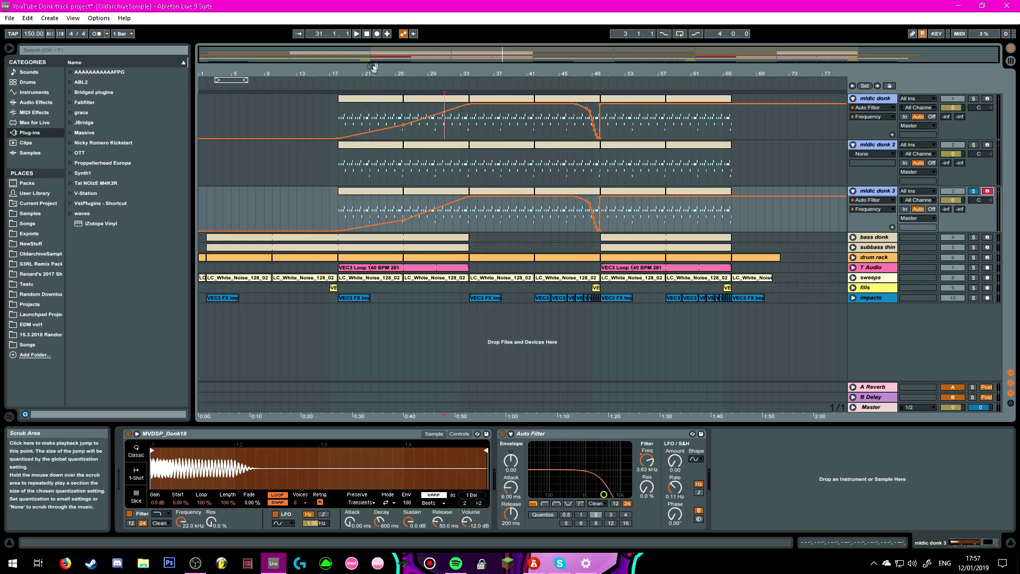
Play the midic donk section from bar 18 and examine its Auto Filter frequency automation up close
{"action": "left_click_drag", "start_coordinate": [377, 55], "coordinate": [416, 58]}
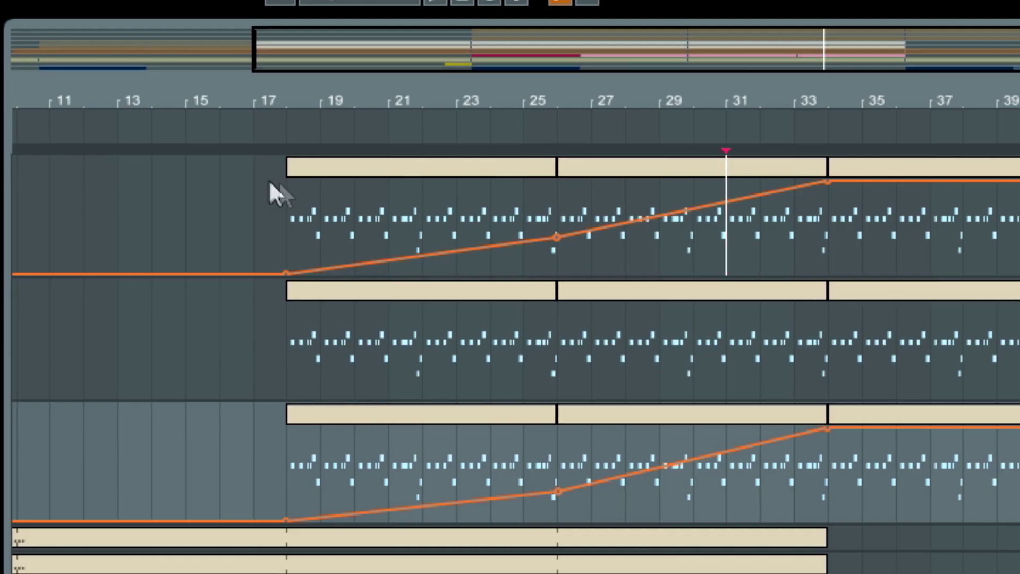
{"action": "left_click", "coordinate": [290, 130]}
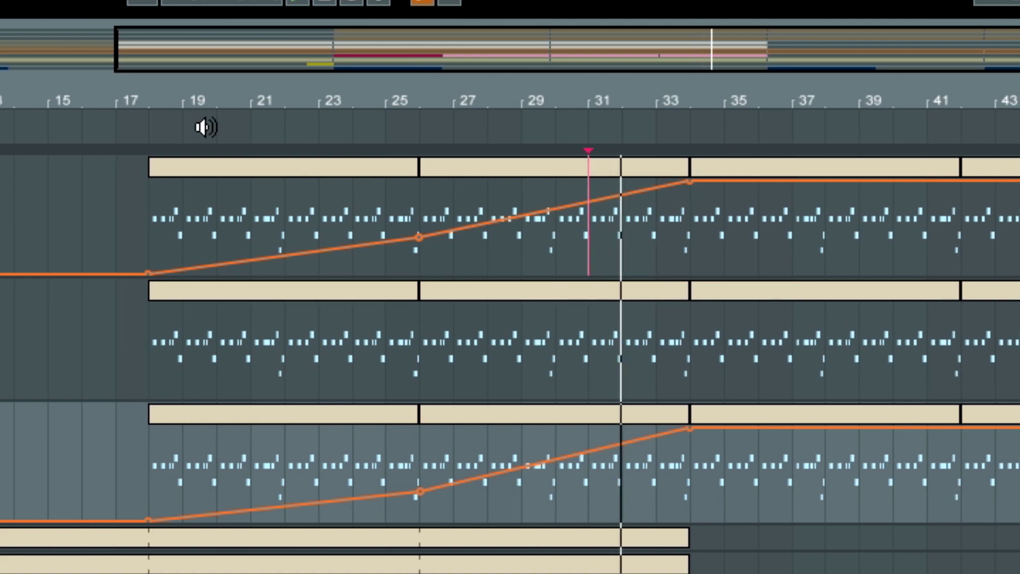
{"action": "left_click_drag", "start_coordinate": [687, 45], "coordinate": [742, 46]}
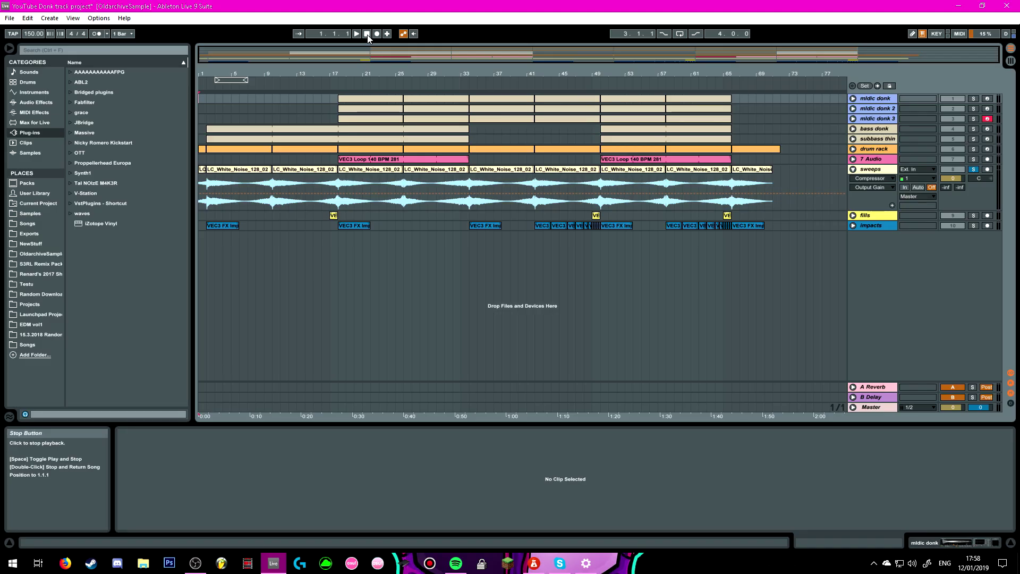
Play the sweeps track from the start and inspect its first two LC_White_Noise_128_02 clips
{"action": "left_click", "coordinate": [356, 34]}
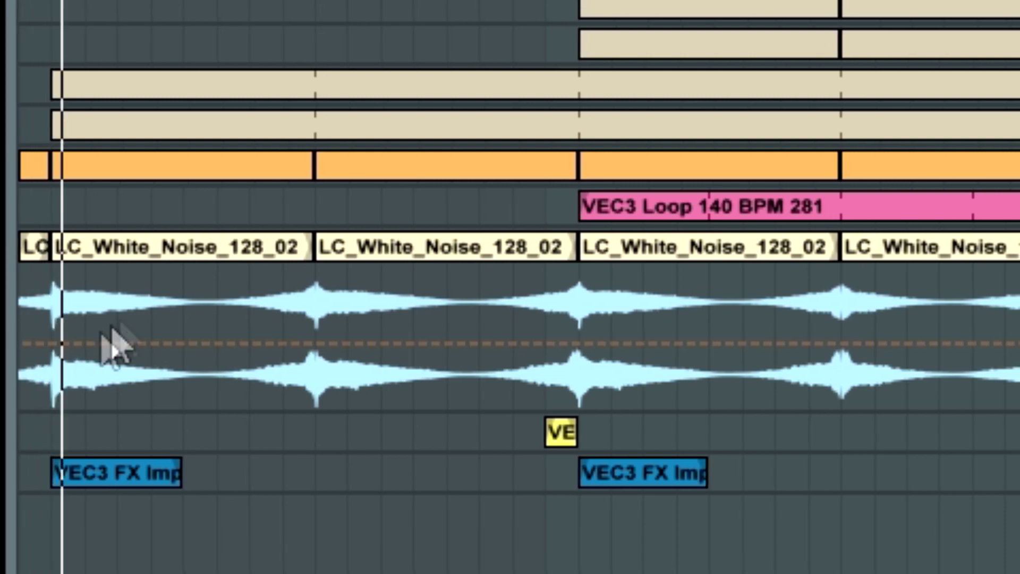
{"action": "left_click", "coordinate": [144, 253]}
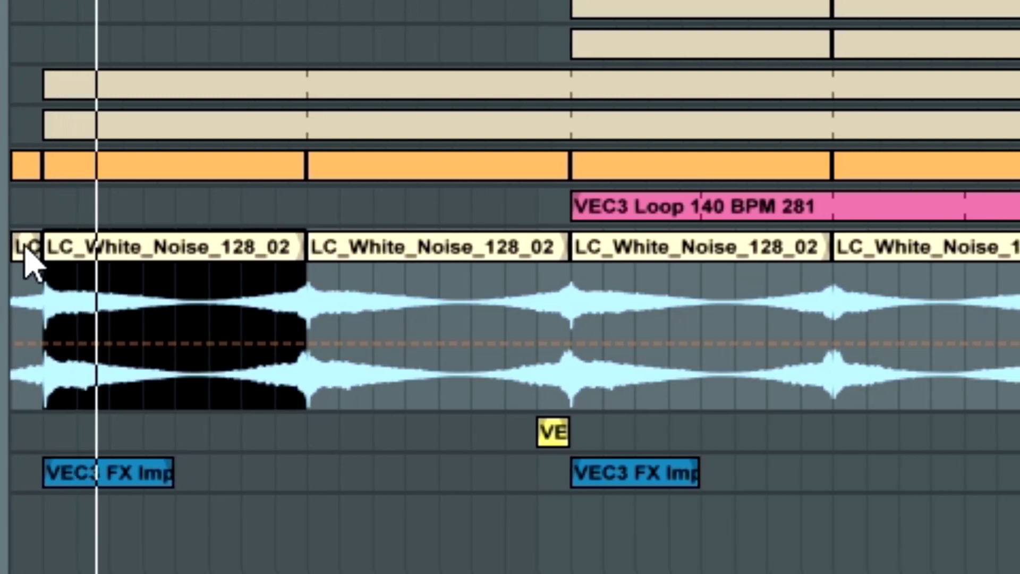
{"action": "left_click", "coordinate": [24, 247]}
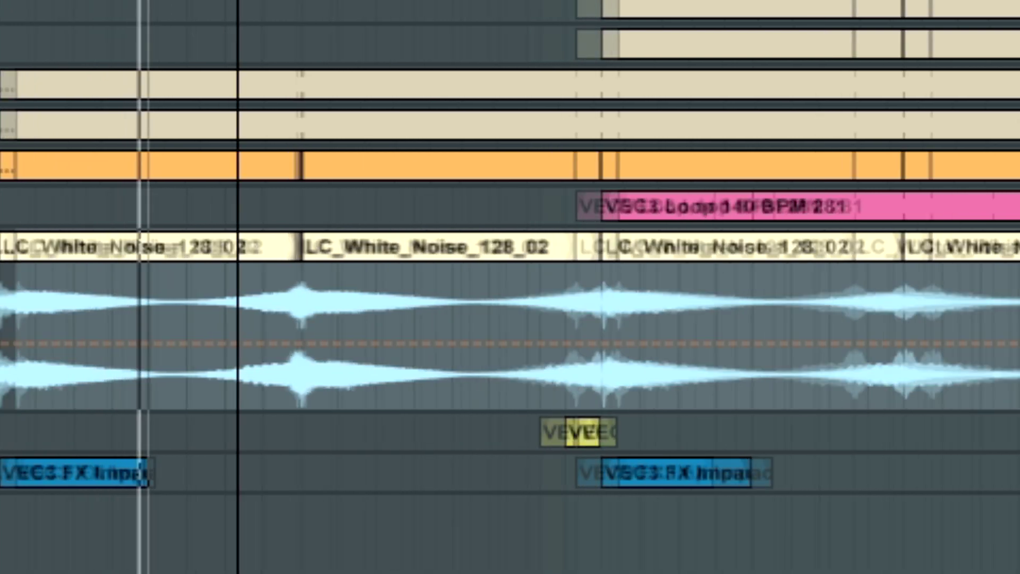
{"action": "key", "text": "plus"}
{"action": "key", "text": "minus"}
{"action": "key", "text": "minus"}
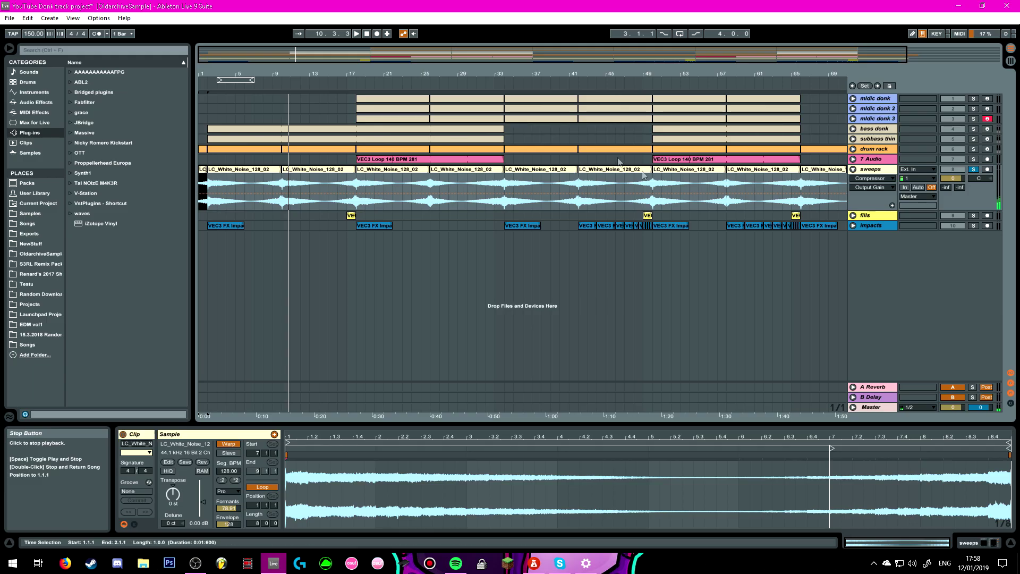
{"action": "scroll", "coordinate": [617, 203], "scroll_direction": "down", "scroll_amount": 1}
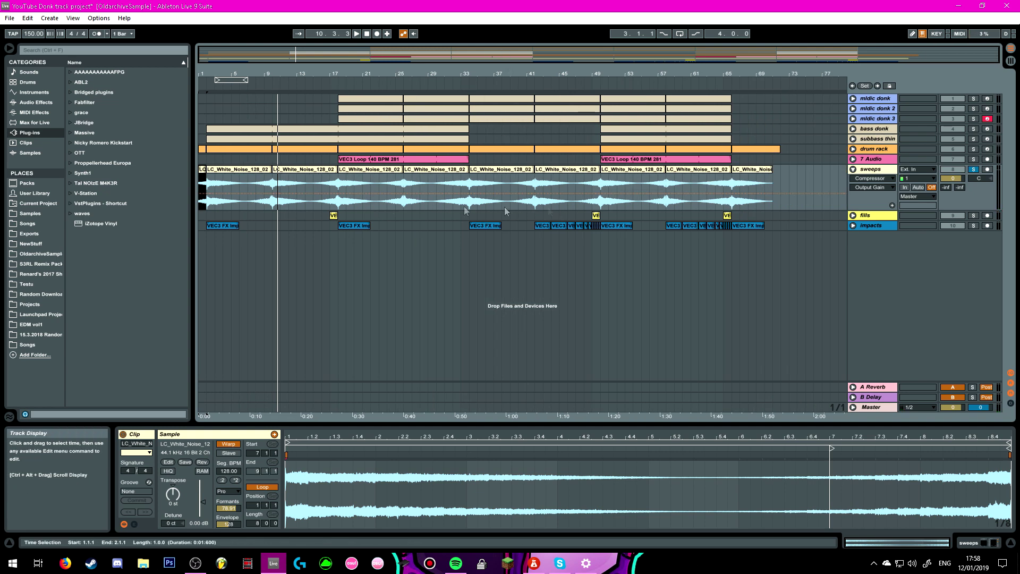
Unfold the fills track and inspect the VEC1 Loops fill clip just before bar 18 up close
{"action": "double_click", "coordinate": [892, 217]}
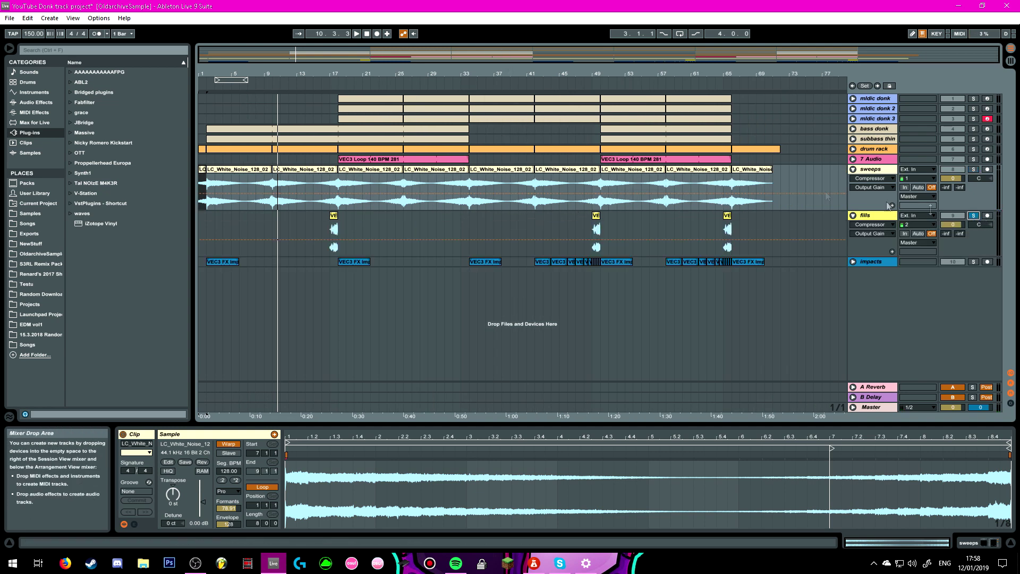
{"action": "scroll", "coordinate": [335, 104], "scroll_direction": "up", "scroll_amount": 4}
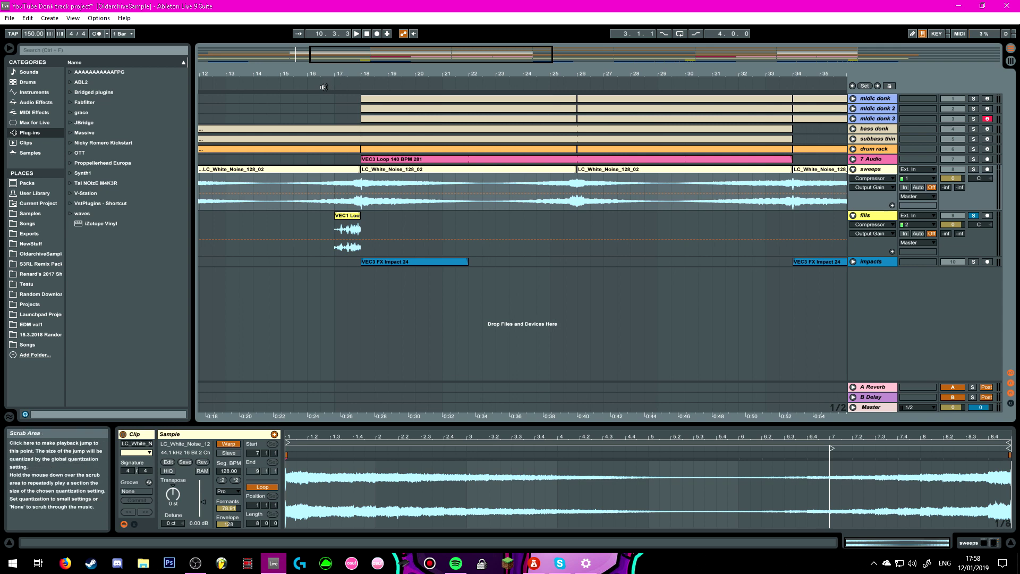
{"action": "left_click_drag", "start_coordinate": [379, 49], "coordinate": [486, 222]}
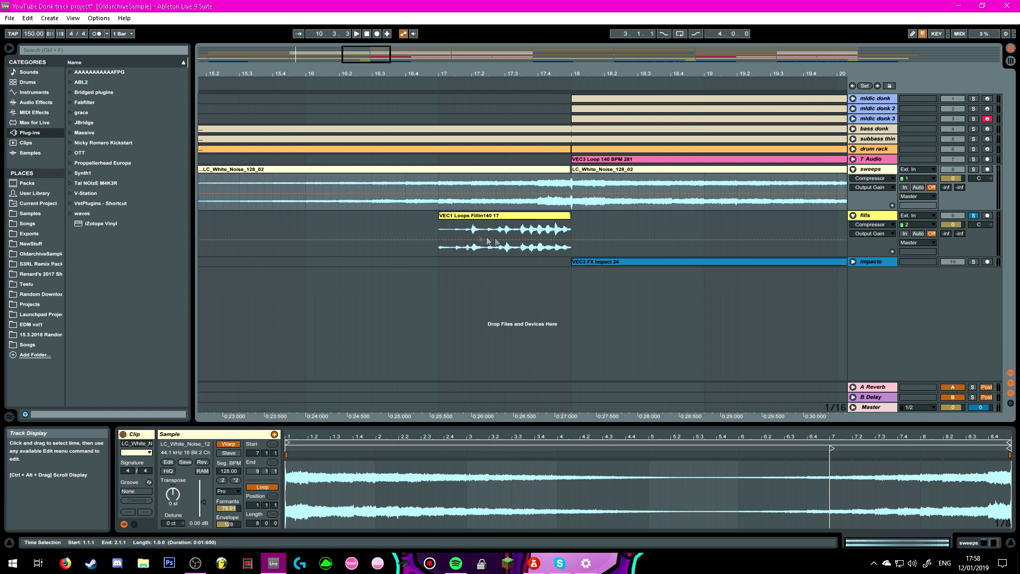
Play the VEC1 Loops fill leading into bar 18, stop playback there and show the whole arrangement
{"action": "left_click", "coordinate": [437, 85]}
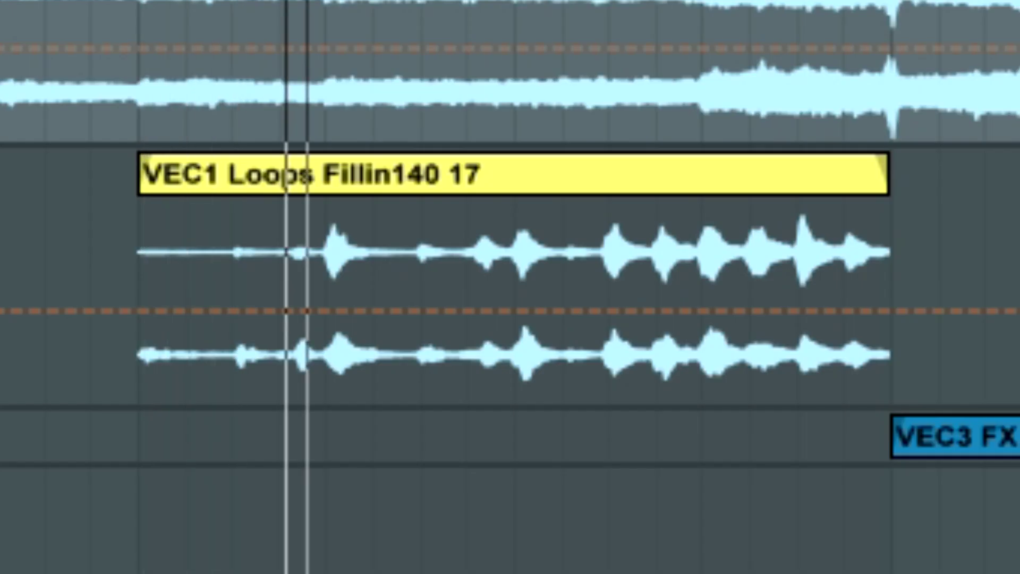
{"action": "left_click_drag", "start_coordinate": [372, 52], "coordinate": [372, 49]}
{"action": "left_click_drag", "start_coordinate": [537, 74], "coordinate": [346, 48]}
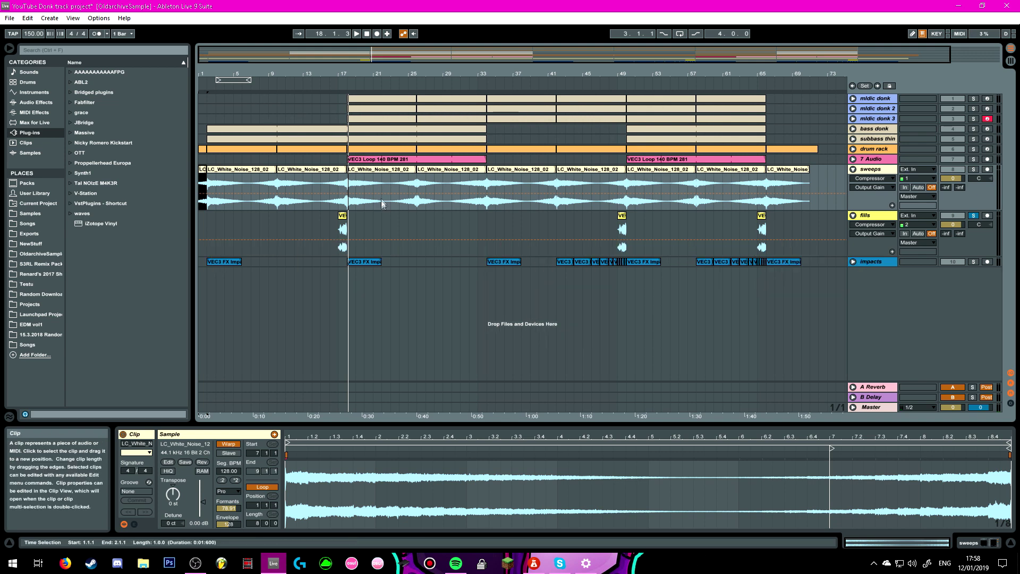
{"action": "key", "text": "space"}
Copy the VEC1 Loops fill clip before bar 18 to the very start of the fills track
{"action": "left_click", "coordinate": [342, 215]}
{"action": "key", "text": "ctrl+c"}
{"action": "left_click", "coordinate": [199, 222]}
{"action": "key", "text": "ctrl+v"}
{"action": "left_click", "coordinate": [242, 223]}
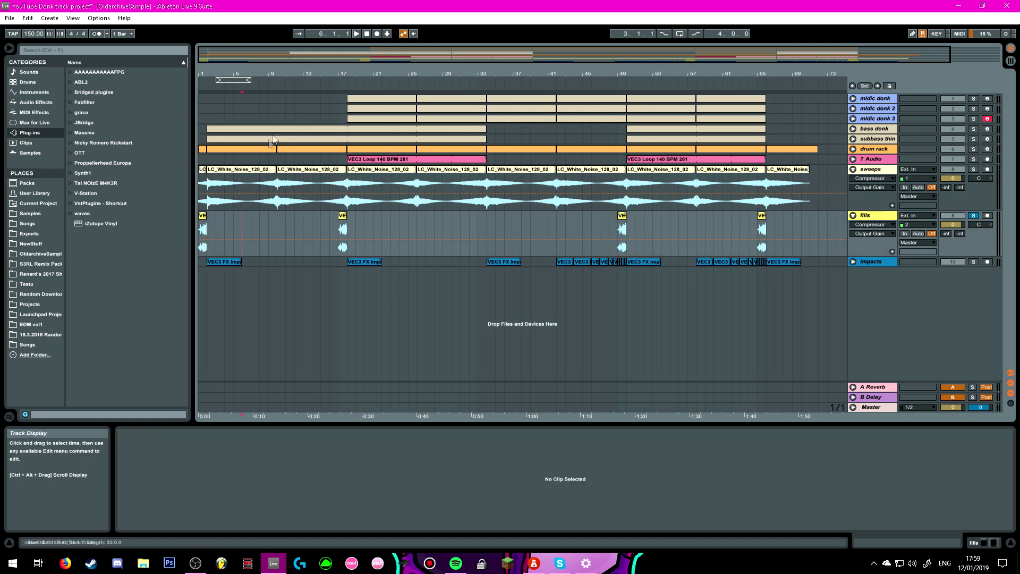
Unfold the impacts track and fold the fills and sweeps tracks
{"action": "left_click", "coordinate": [853, 261]}
{"action": "left_click", "coordinate": [853, 215]}
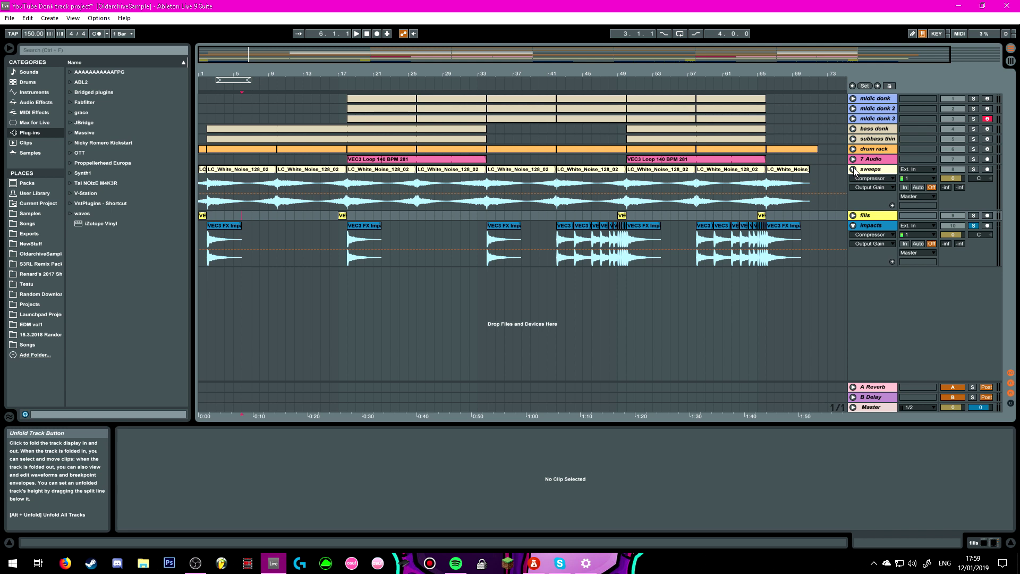
{"action": "left_click", "coordinate": [853, 169]}
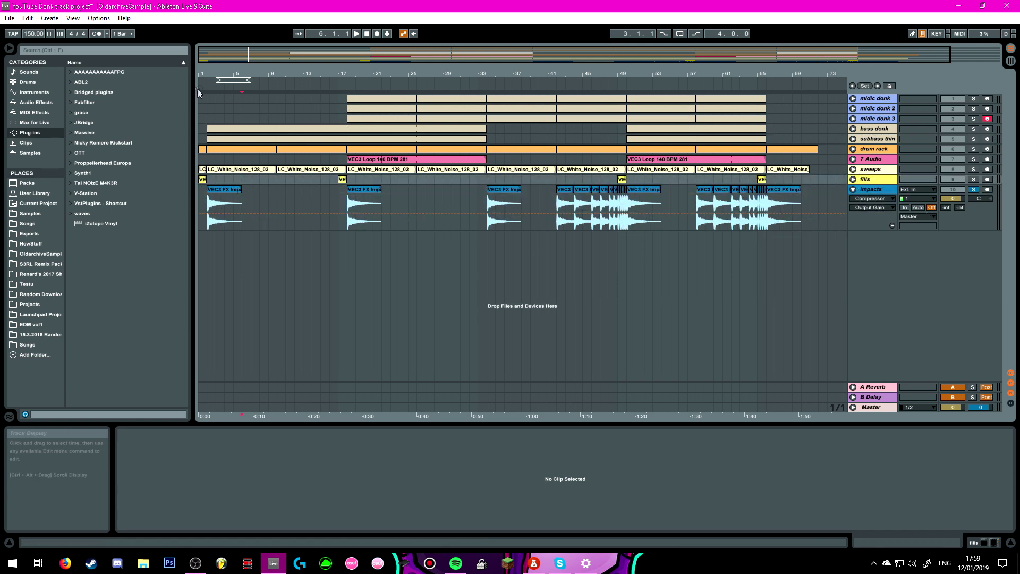
Play the first VEC3 FX Impact 24 clip at bar 2 up close and return to the full arrangement view
{"action": "left_click_drag", "start_coordinate": [228, 74], "coordinate": [227, 84]}
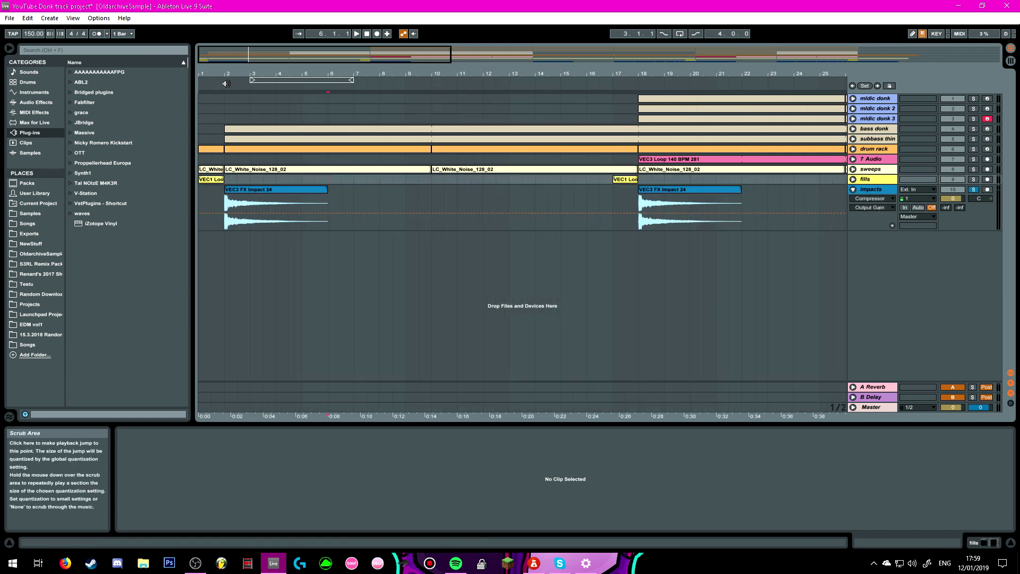
{"action": "left_click", "coordinate": [221, 83]}
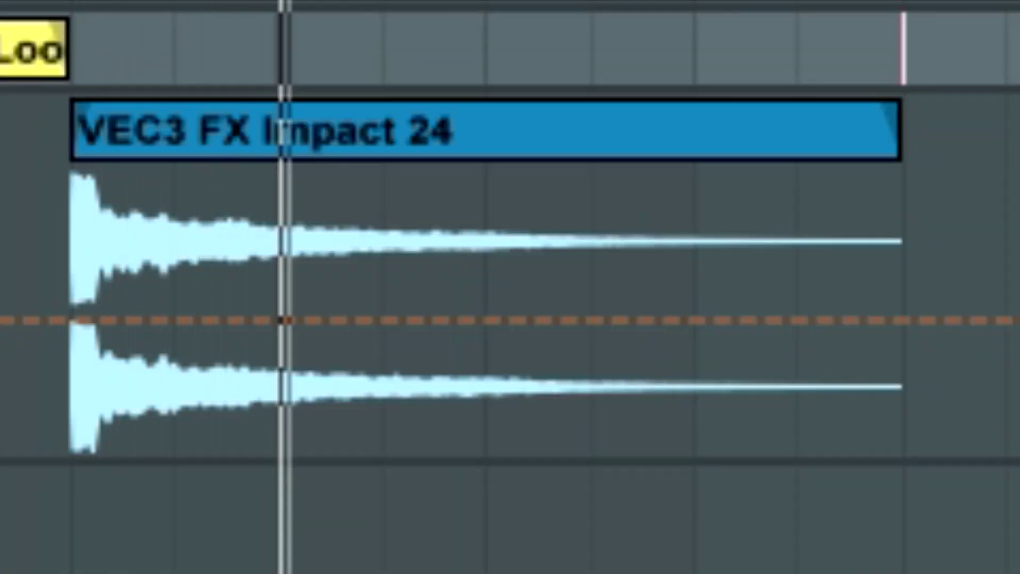
{"action": "double_click", "coordinate": [705, 54]}
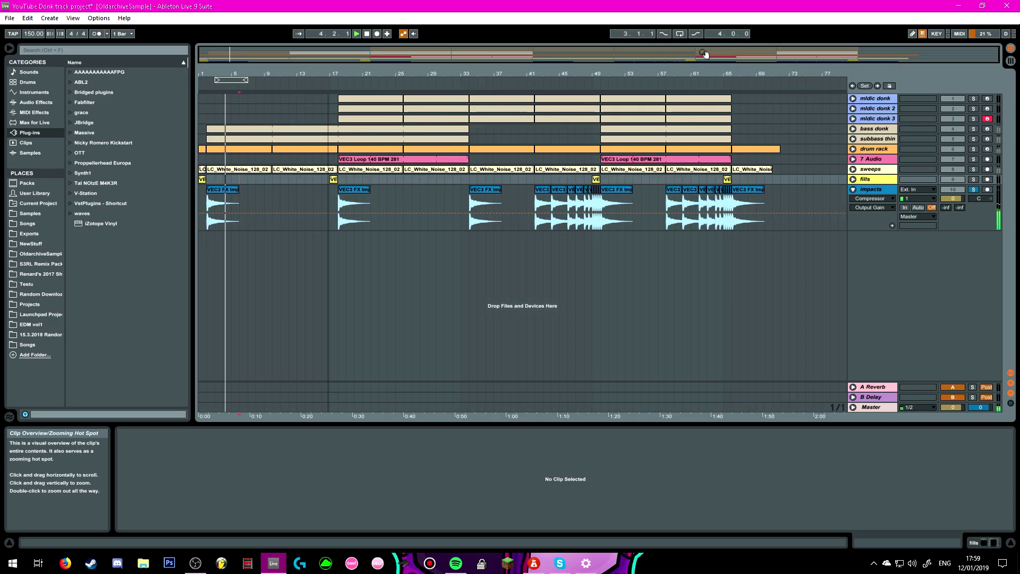
Unfold all tracks in the arrangement to show their clips and automation
{"action": "left_click", "coordinate": [853, 179]}
{"action": "left_click", "coordinate": [853, 169]}
{"action": "left_click", "coordinate": [853, 159]}
{"action": "left_click", "coordinate": [852, 149]}
{"action": "left_click", "coordinate": [852, 138]}
{"action": "left_click", "coordinate": [854, 131], "text": "alt"}
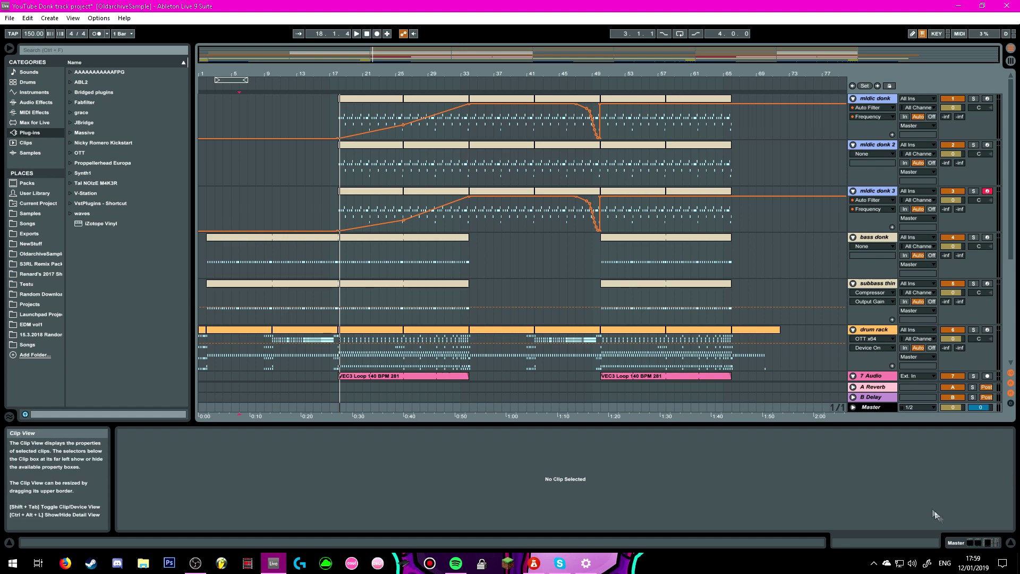
Show the Master track's device chain and inspect its YOU WA SHOCK and OTT plug-in windows, closing each one
{"action": "key", "text": "shift+Tab"}
{"action": "left_click", "coordinate": [144, 434]}
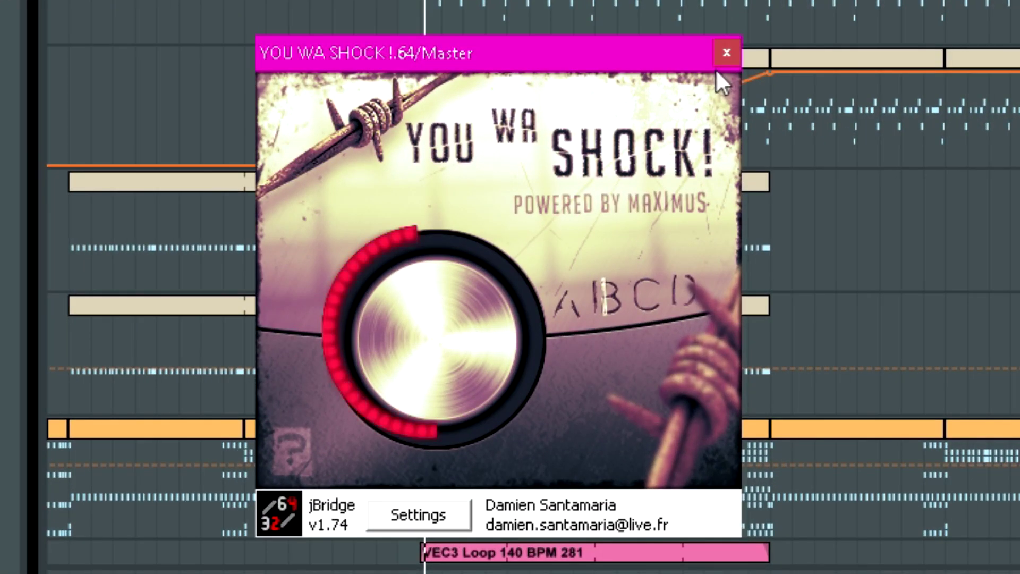
{"action": "left_click", "coordinate": [723, 54]}
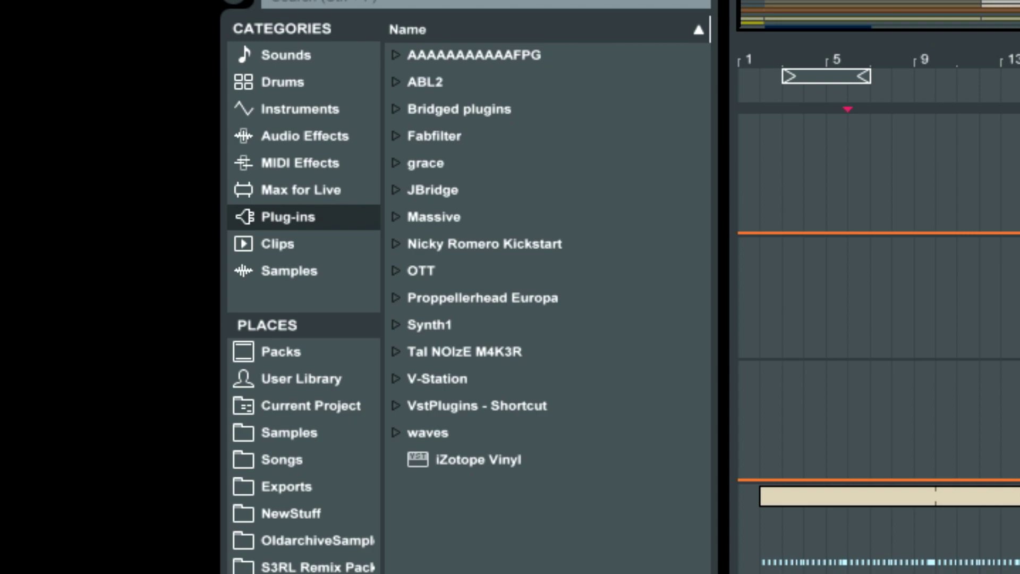
{"action": "left_click", "coordinate": [993, 572]}
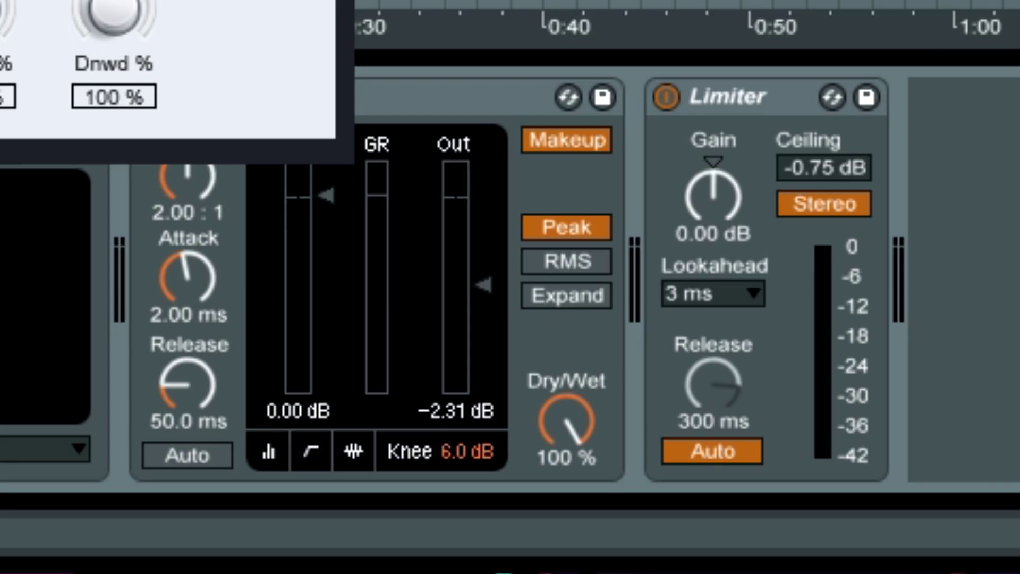
{"action": "left_click", "coordinate": [343, 1]}
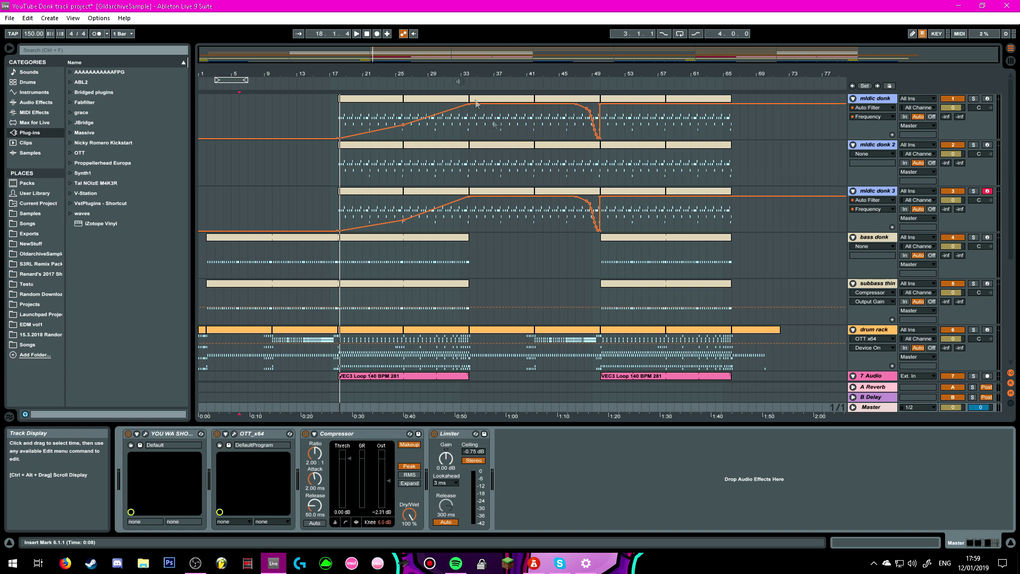
{"action": "scroll", "coordinate": [365, 216], "scroll_direction": "down", "scroll_amount": 5}
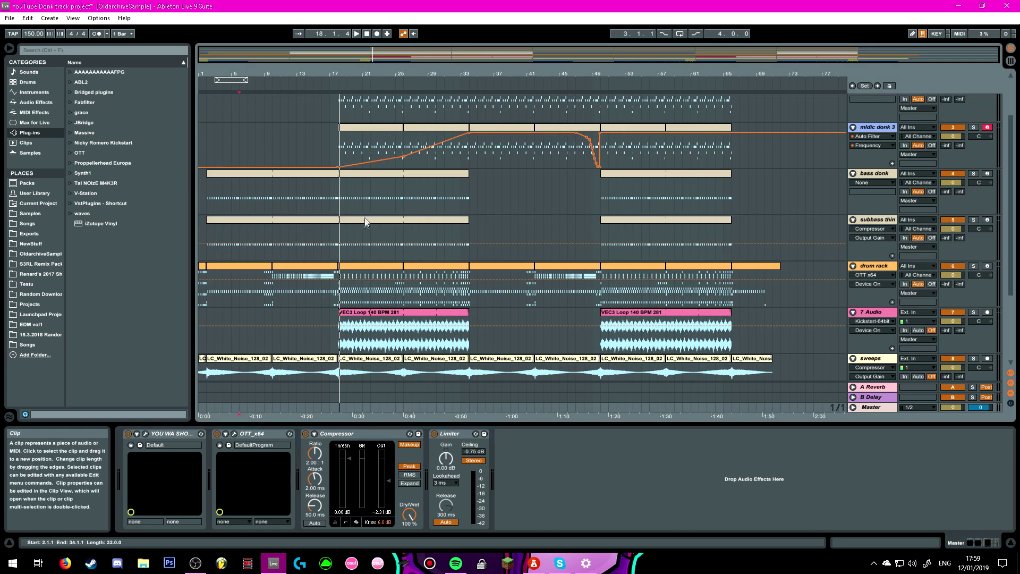